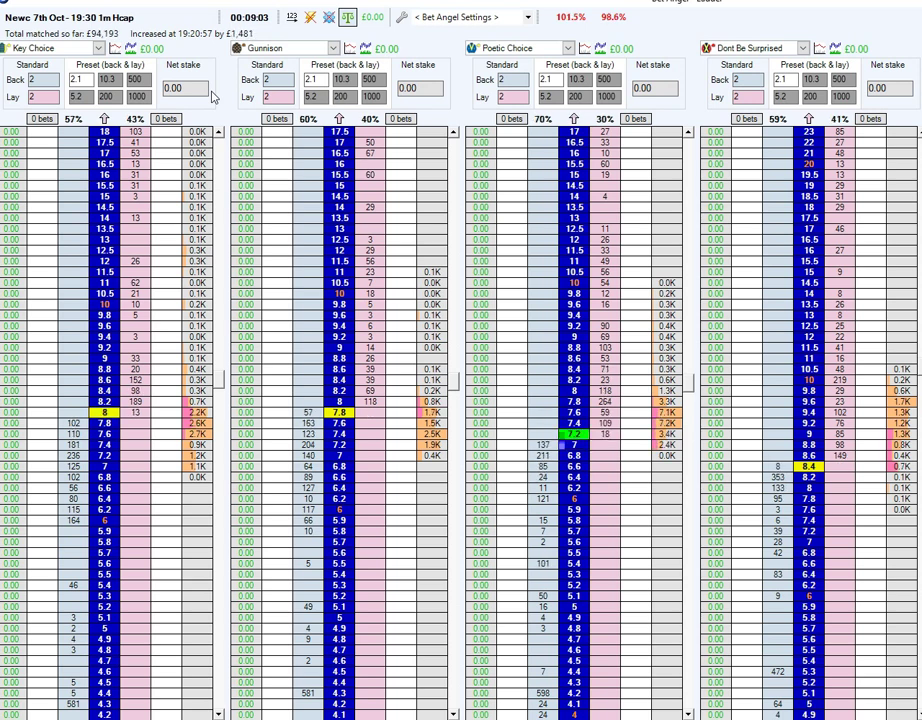
- Try the 5.2 and 10.3 preset stakes at lower odds on the Key Choice ladder, finishing with the 2.1 preset selected
left_click(78, 80)
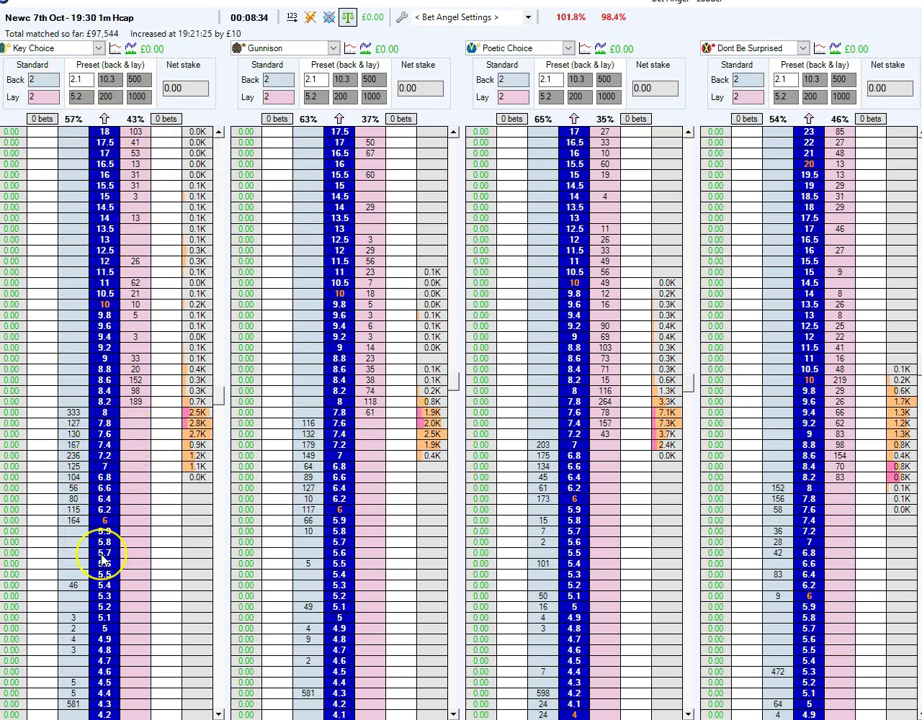
scroll(100, 600, "down", 10)
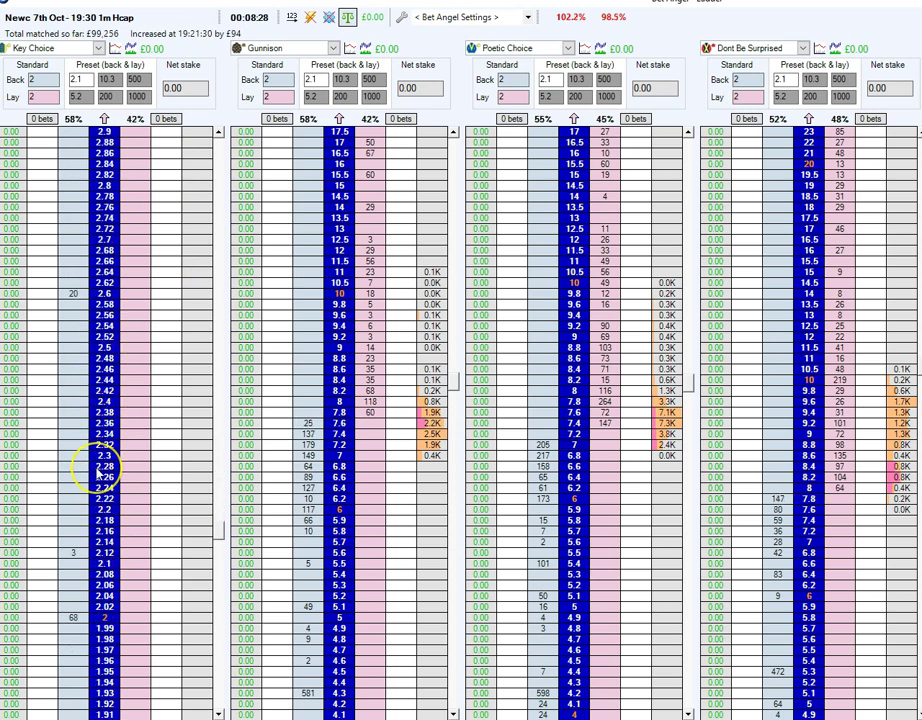
scroll(100, 475, "up", 6)
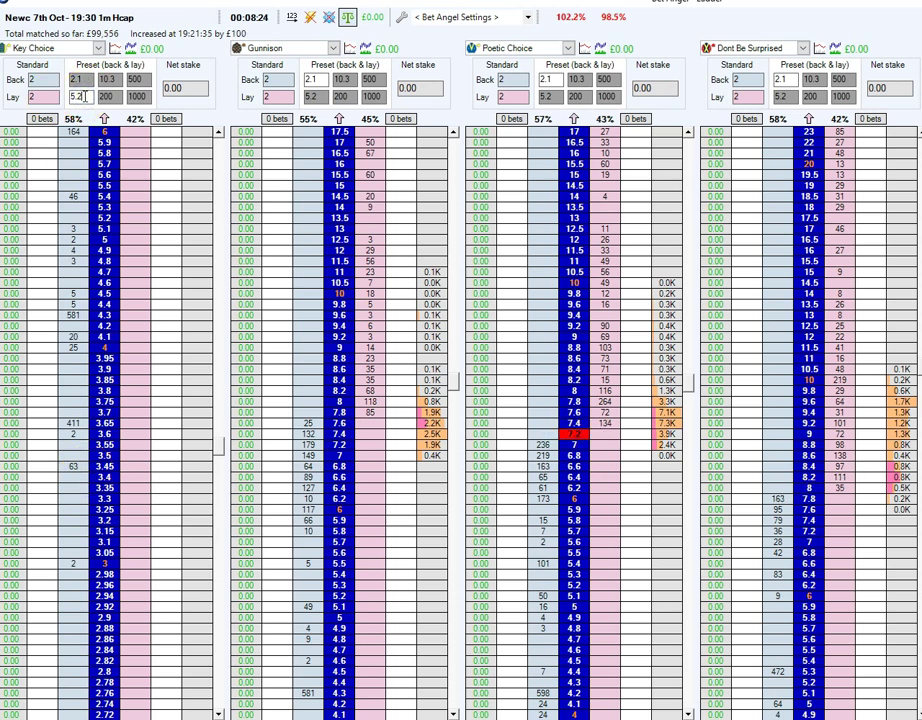
left_click(113, 80)
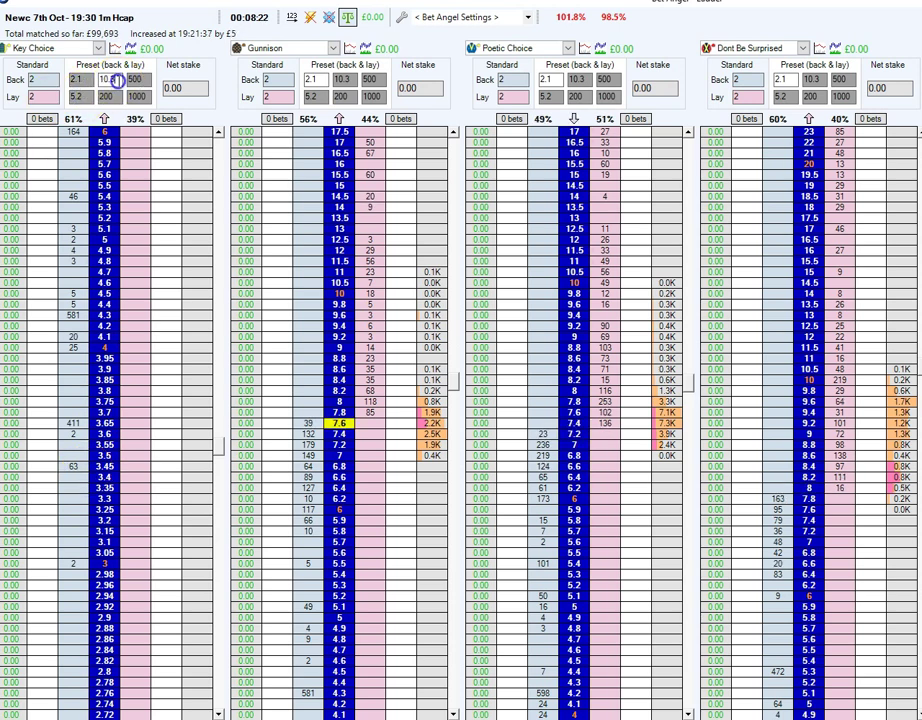
scroll(125, 528, "down", 5)
scroll(125, 528, "down", 3)
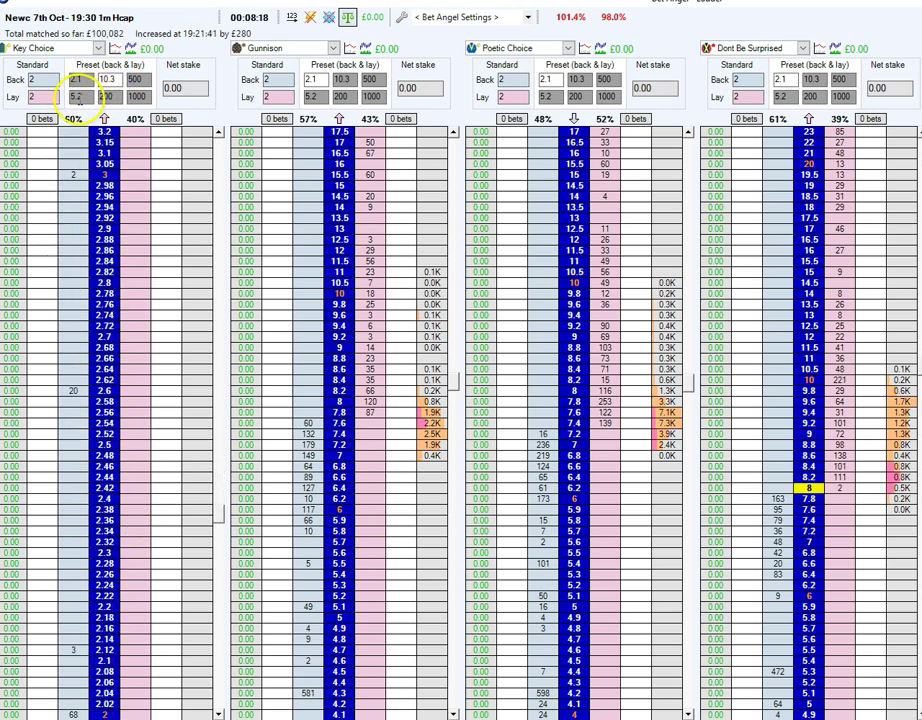
left_click(78, 97)
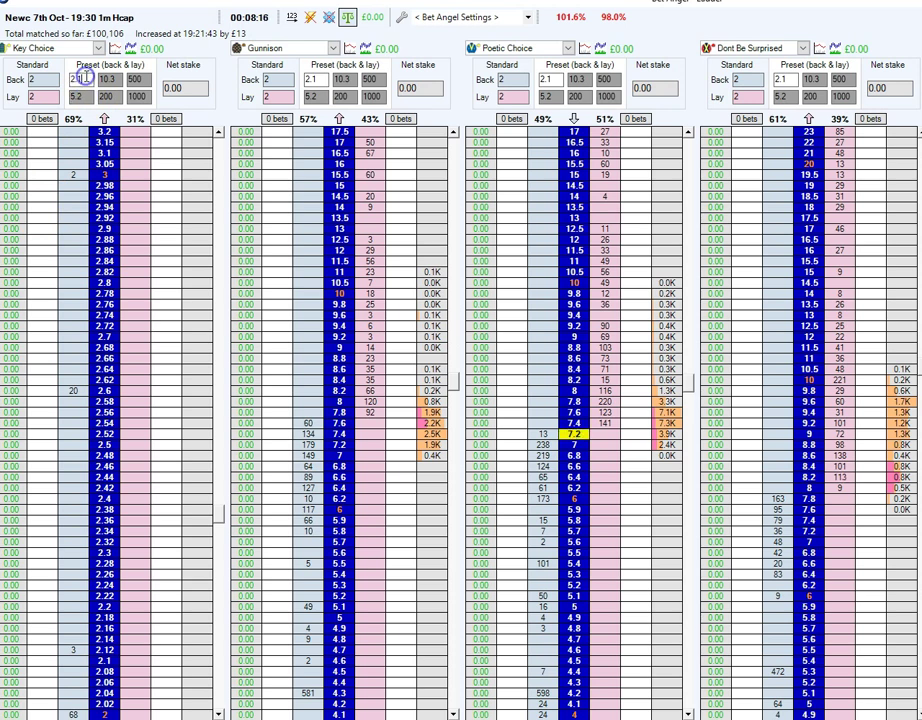
left_click(78, 97)
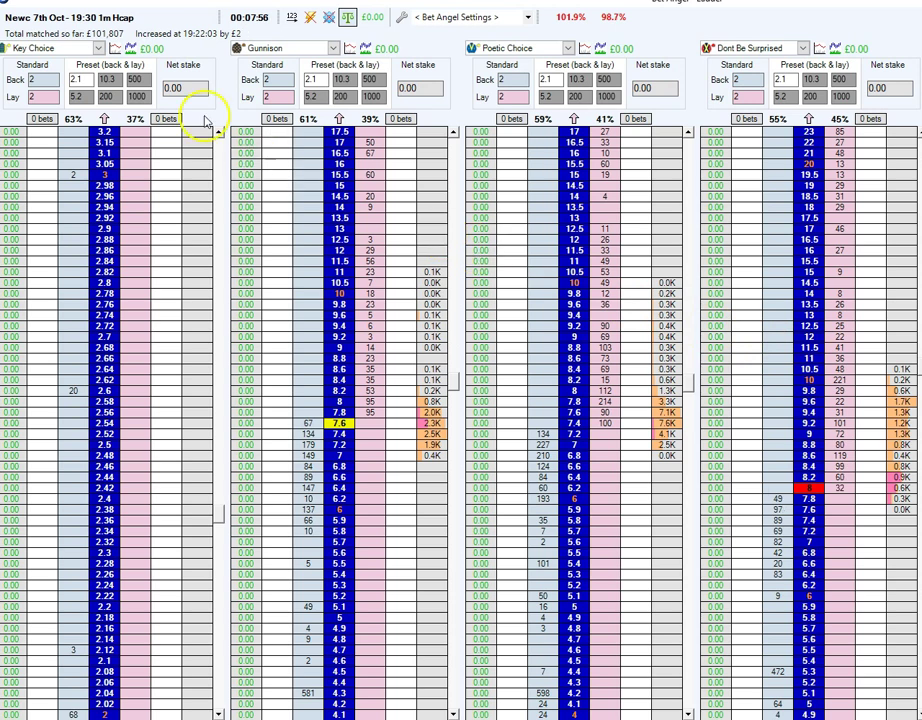
- View the currently traded price range of the Key Choice ladder, around odds of 8
scroll(167, 441, "up", 15)
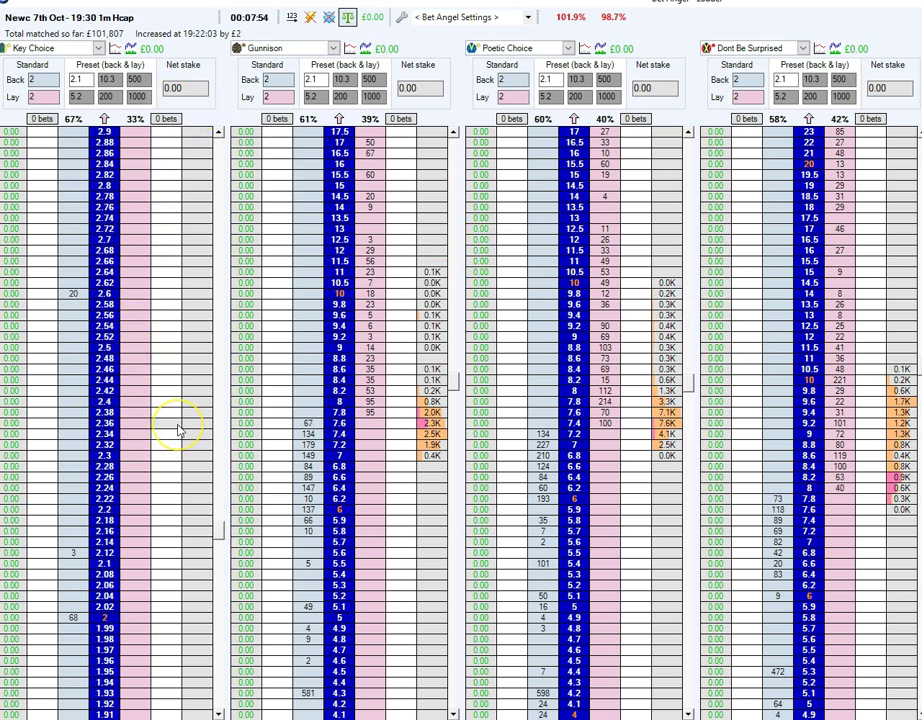
scroll(180, 427, "up", 9)
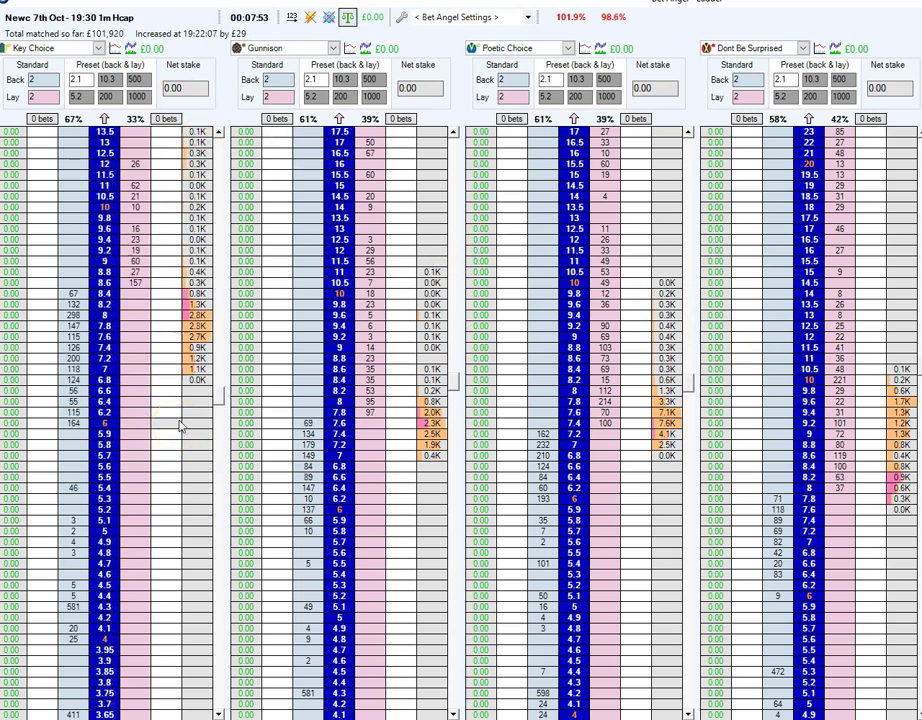
left_click(10, 390)
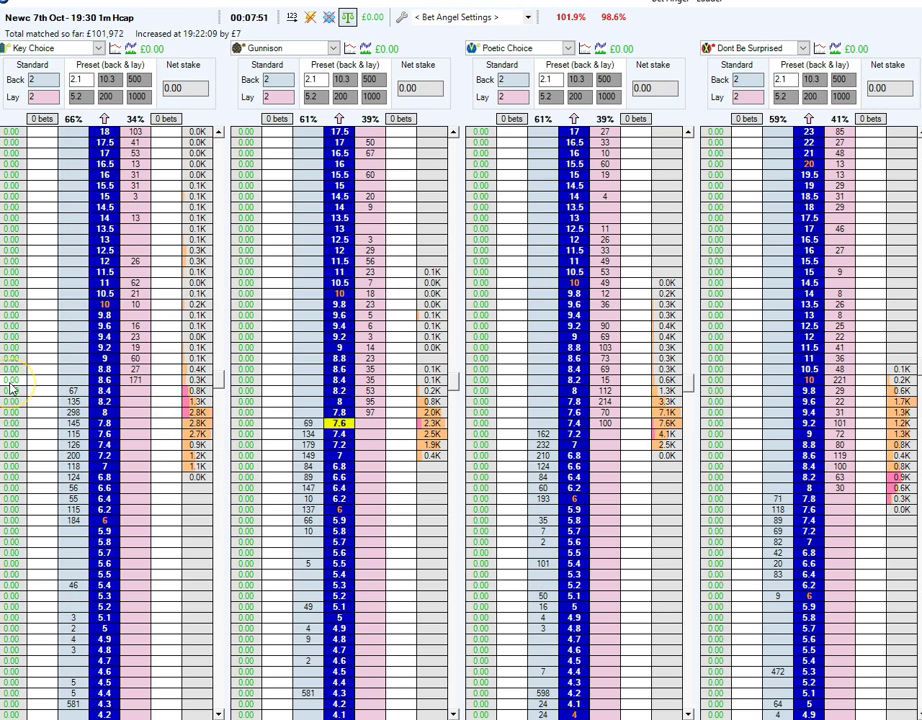
left_click(37, 383)
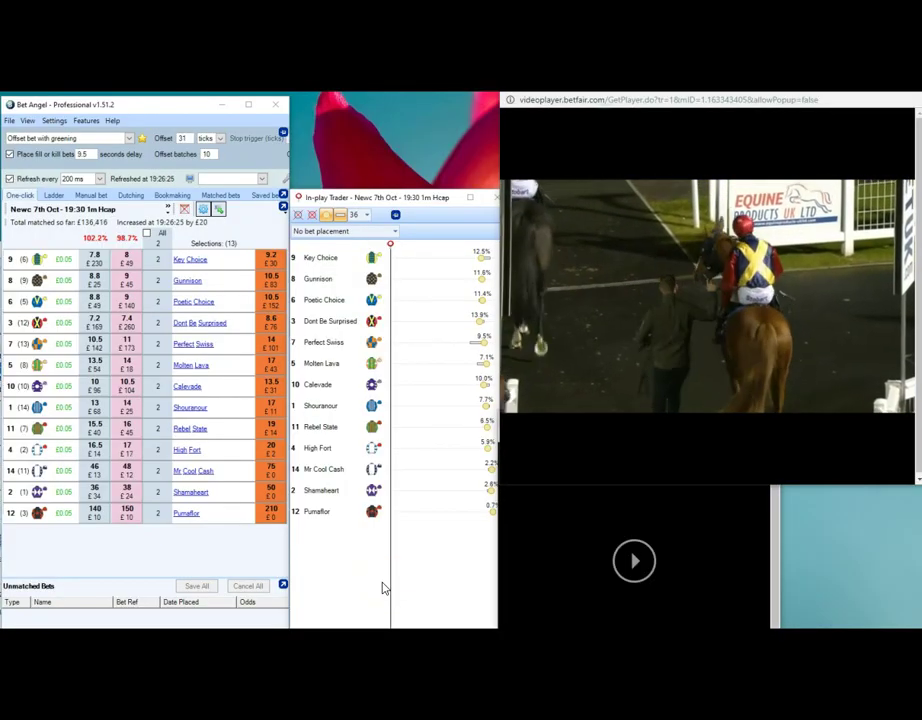
left_click(375, 581)
left_click(404, 493)
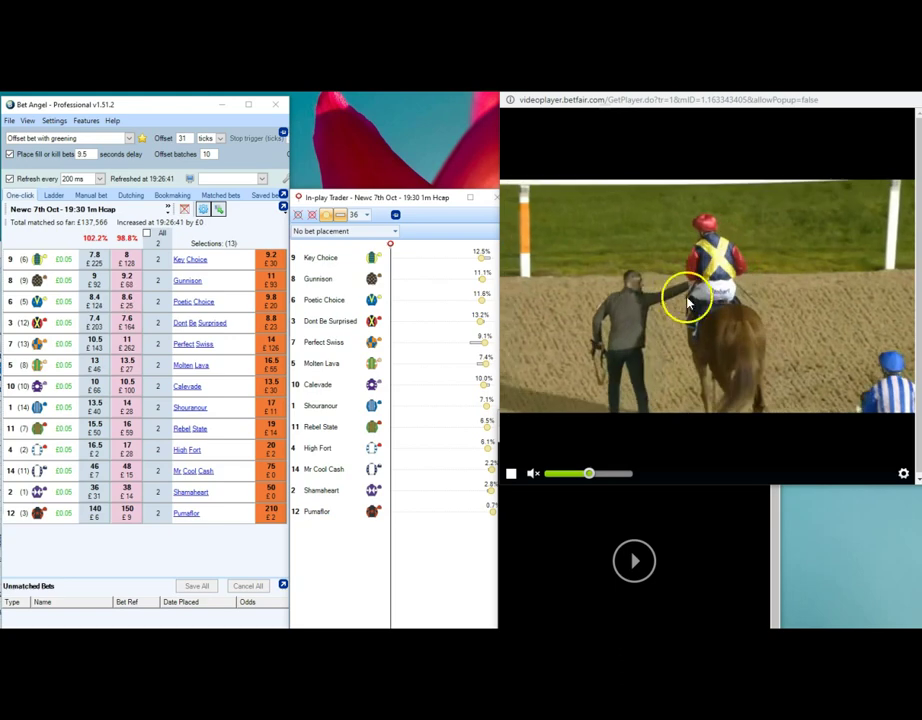
left_click(776, 508)
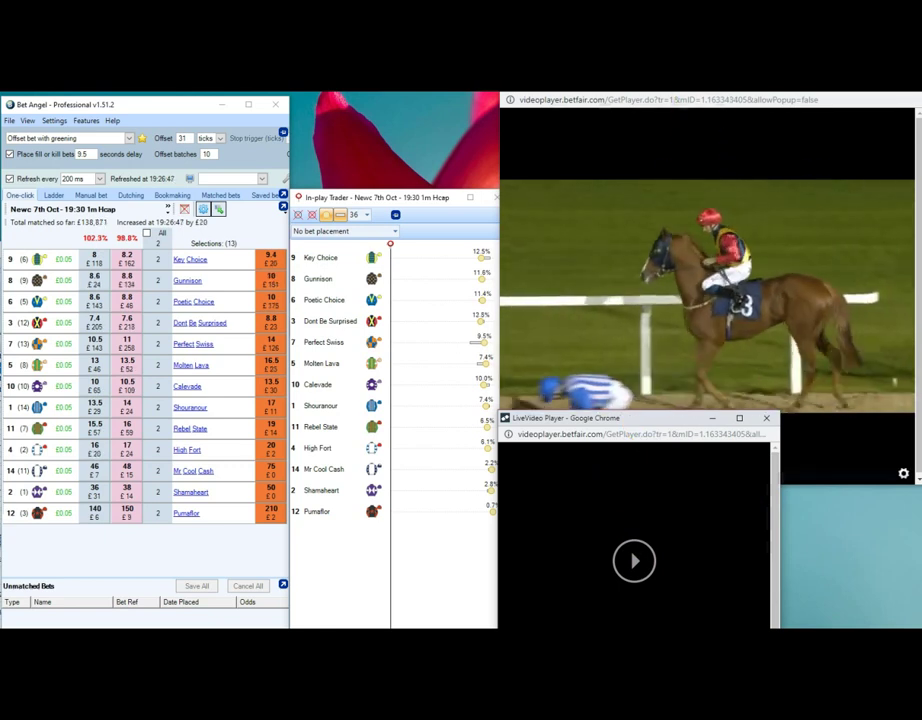
left_click(700, 108)
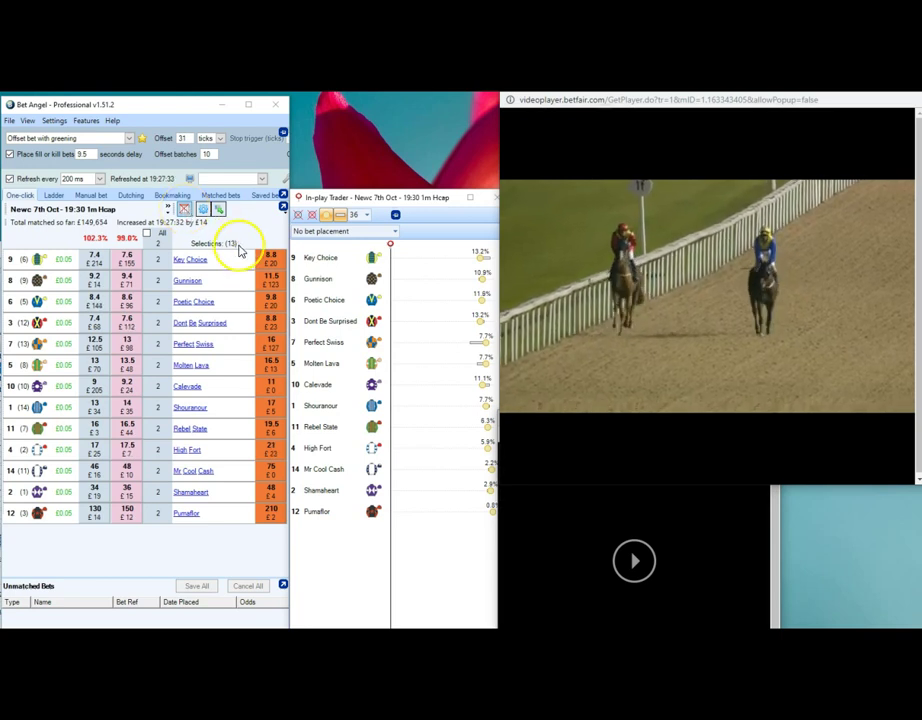
- Show the column headings in the one-click betting grid, including the heading of the orange custom lay column
left_click(270, 405)
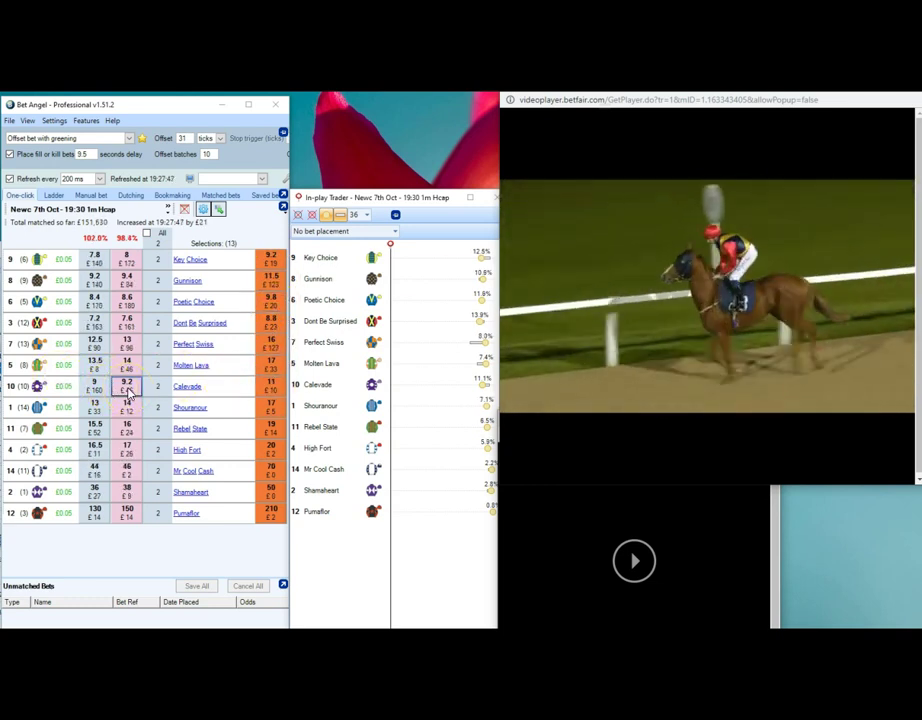
left_click(263, 386)
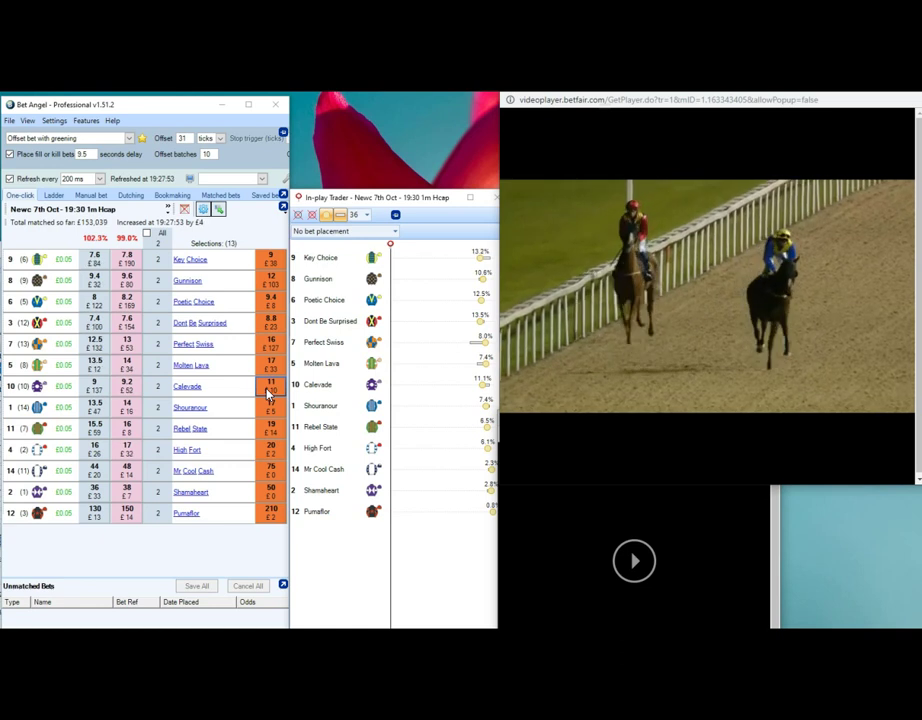
left_click(38, 212)
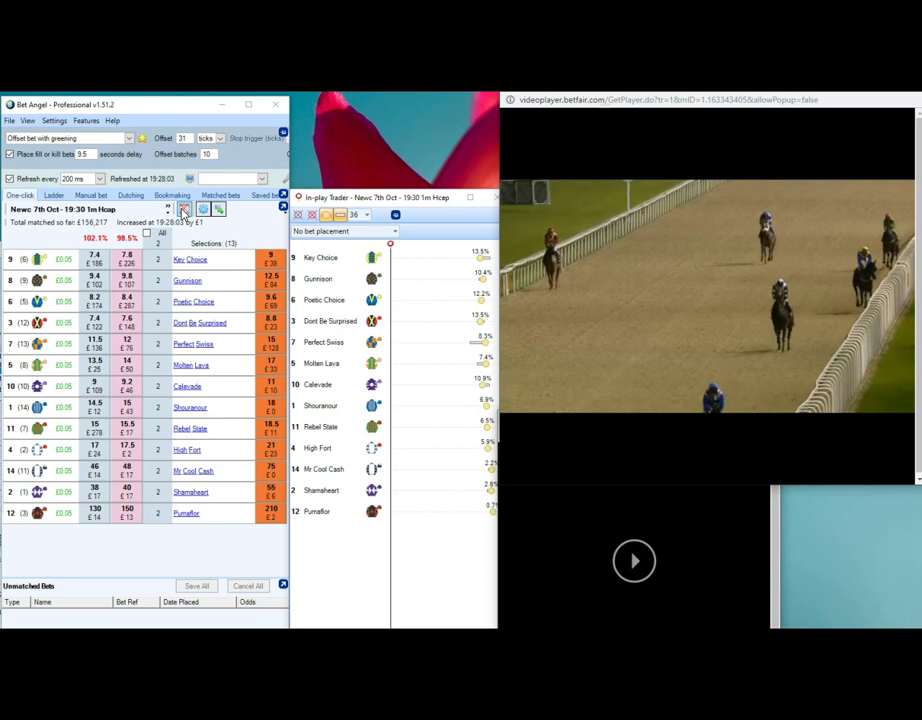
left_click(184, 209)
left_click(268, 262)
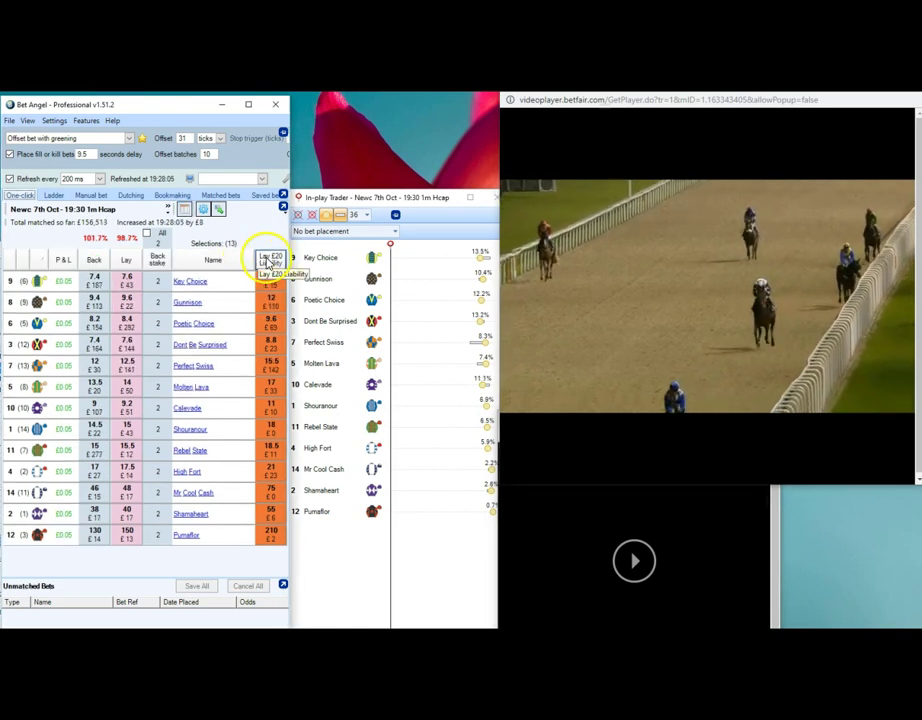
- Compare the standard lay prices with the Lay £20 Liability column, mainly for Key Choice in the one-click grid
left_click(272, 283)
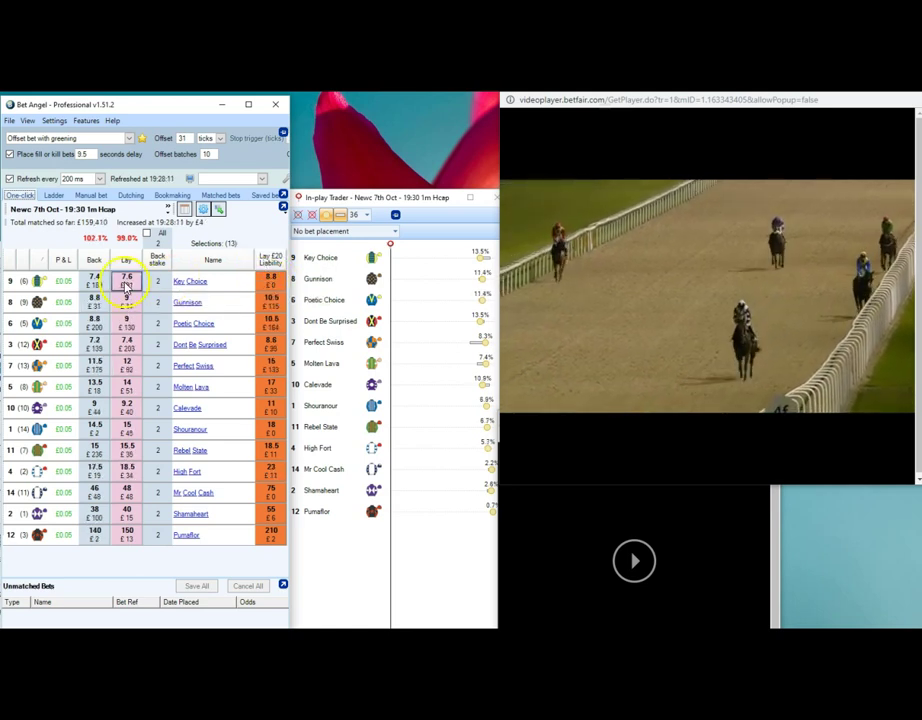
left_click(263, 285)
left_click(267, 263)
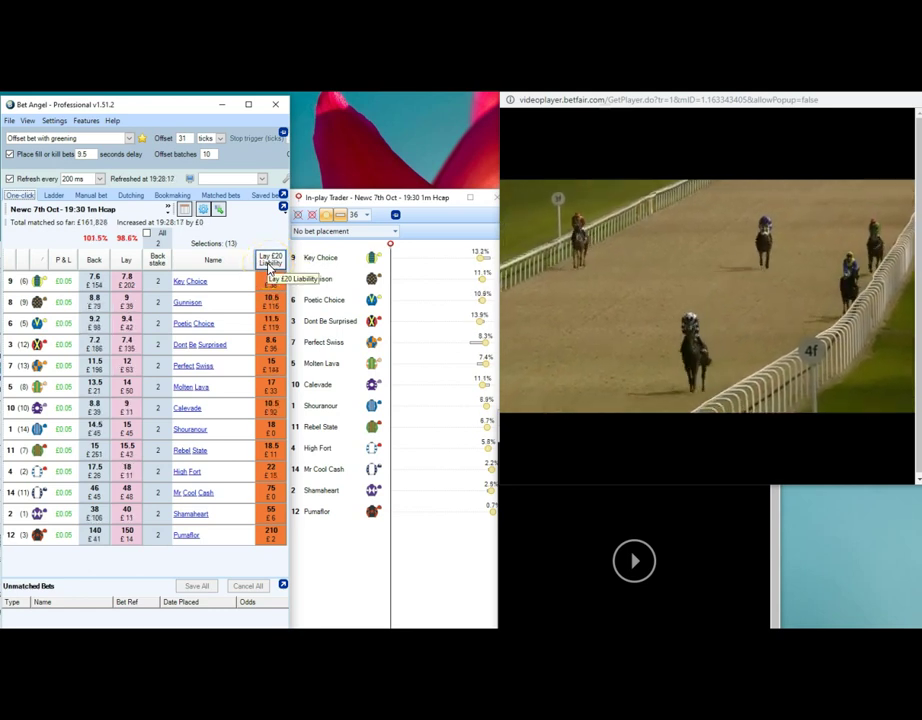
left_click(267, 284)
left_click(136, 287)
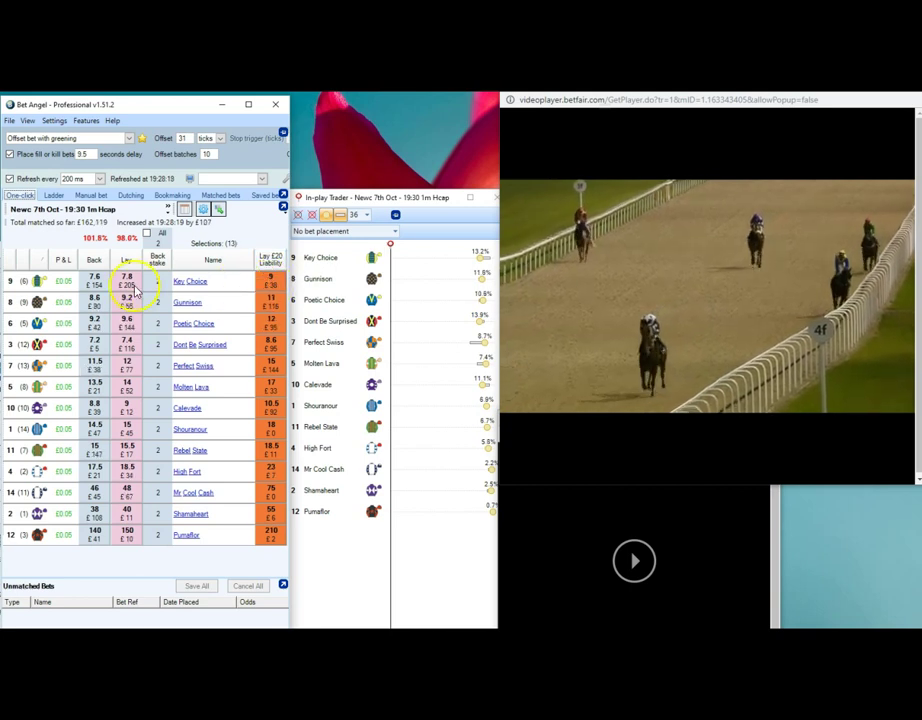
left_click(264, 284)
left_click(228, 285)
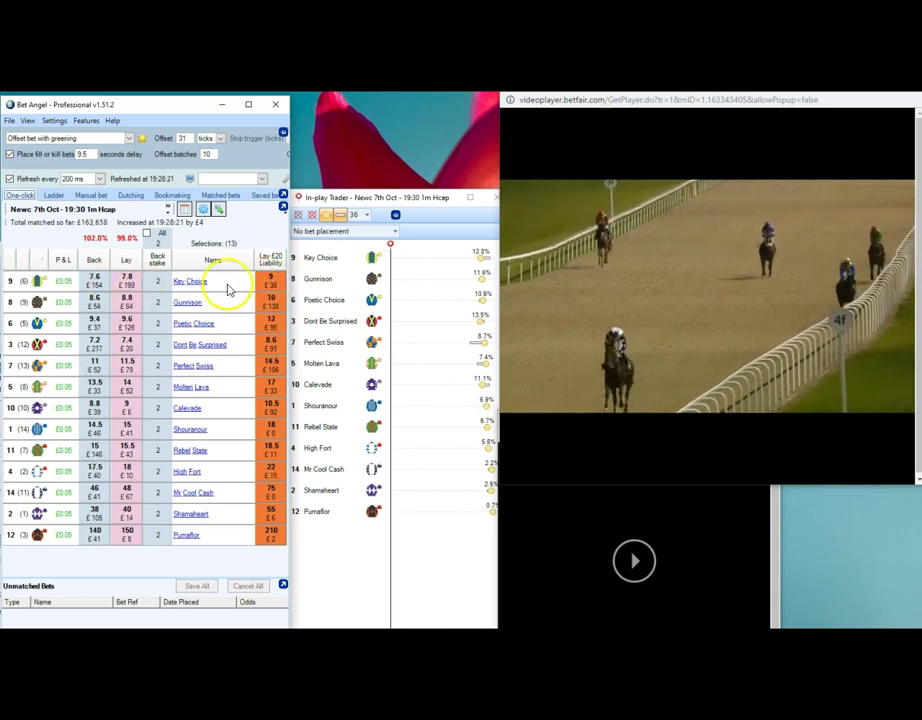
left_click(130, 285)
left_click(270, 283)
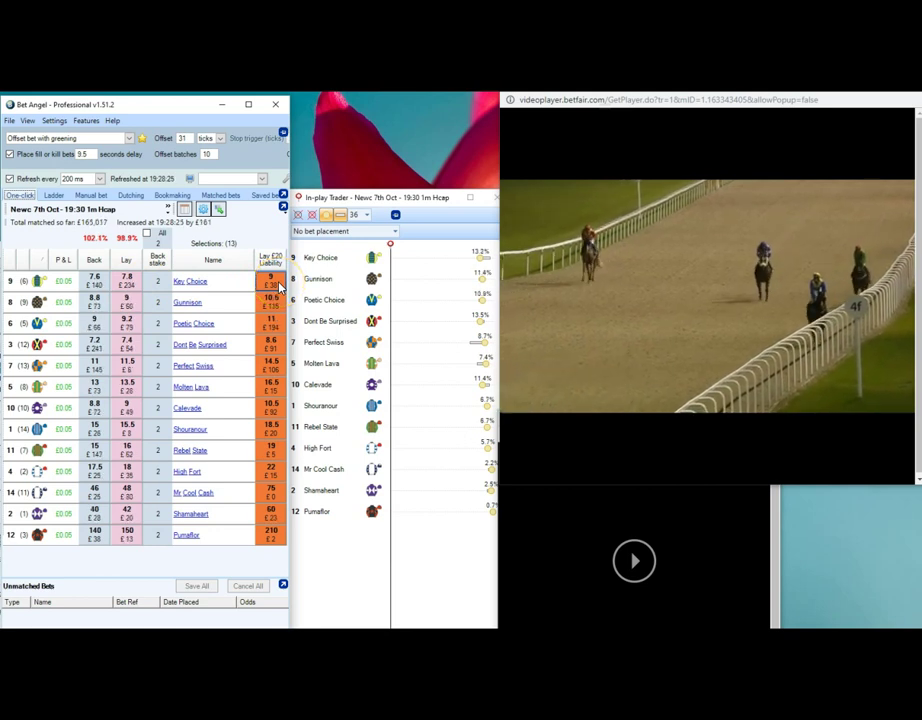
left_click(270, 282)
left_click(66, 189)
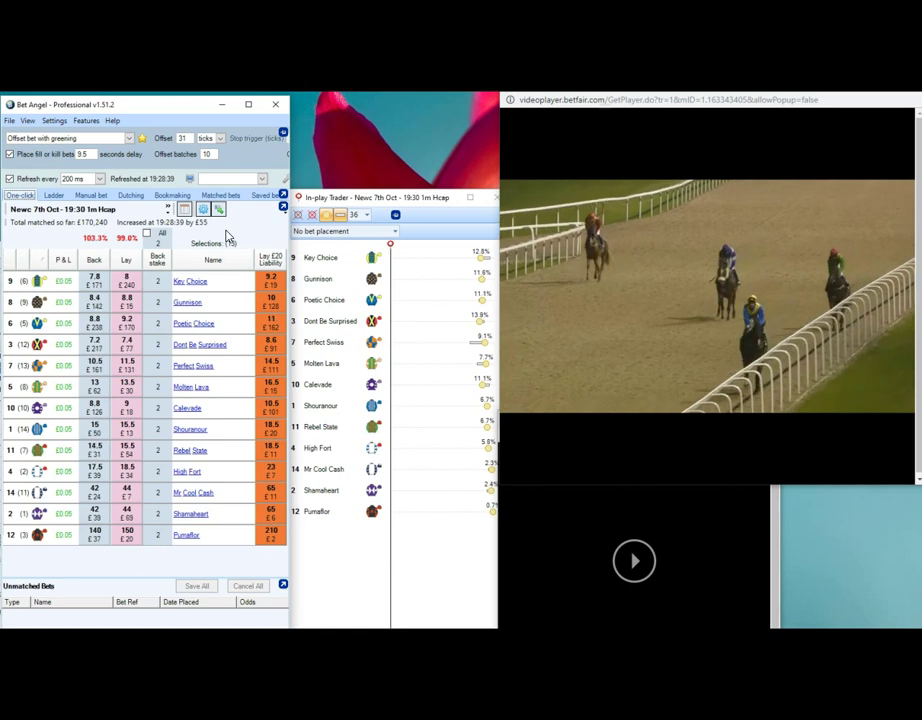
left_click(257, 234)
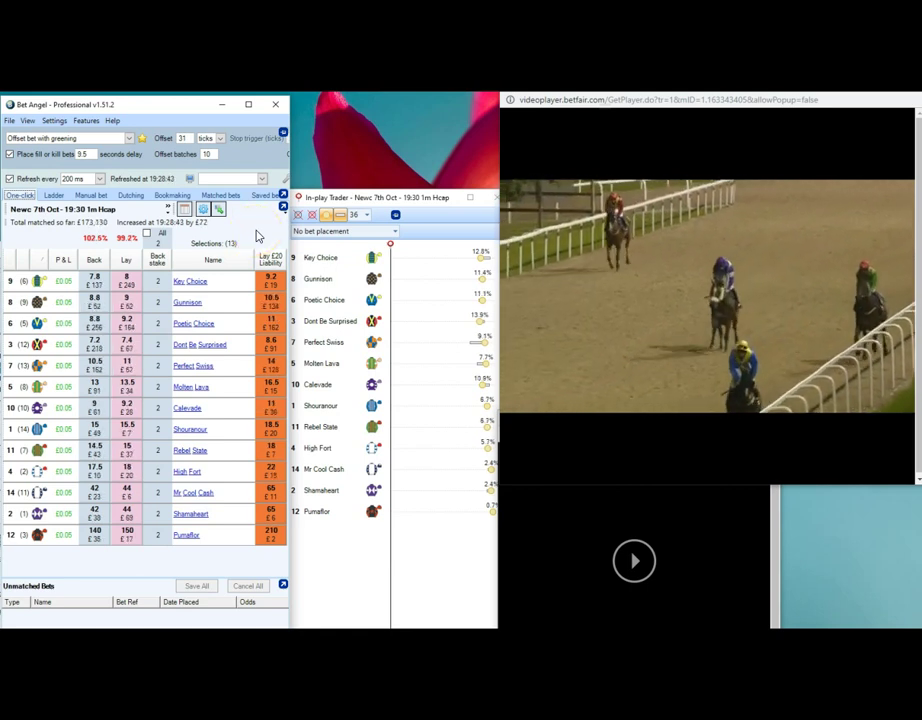
left_click(267, 278)
left_click(198, 252)
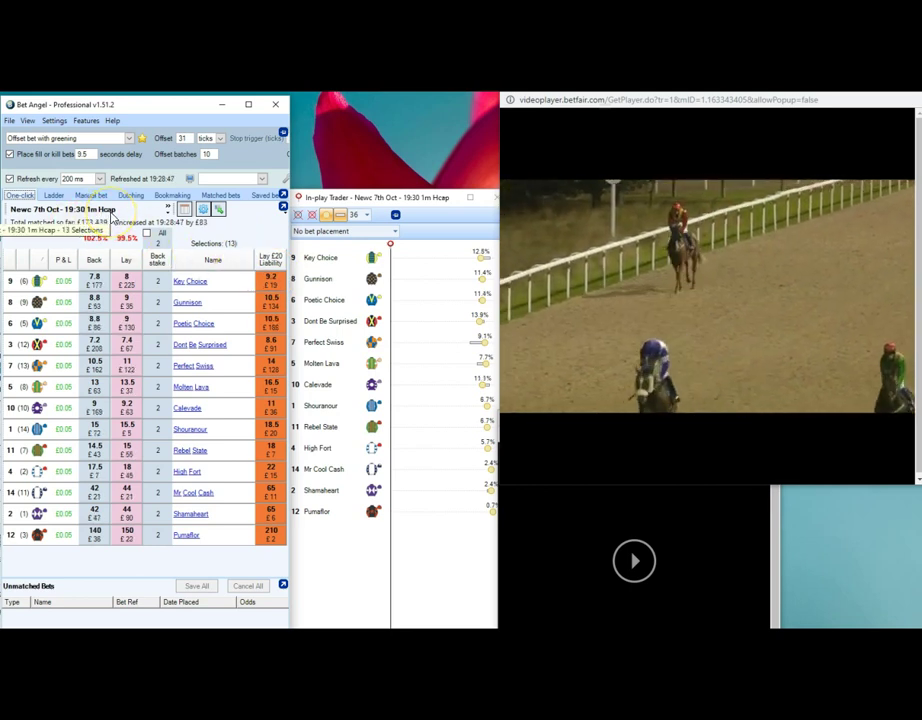
left_click(224, 252)
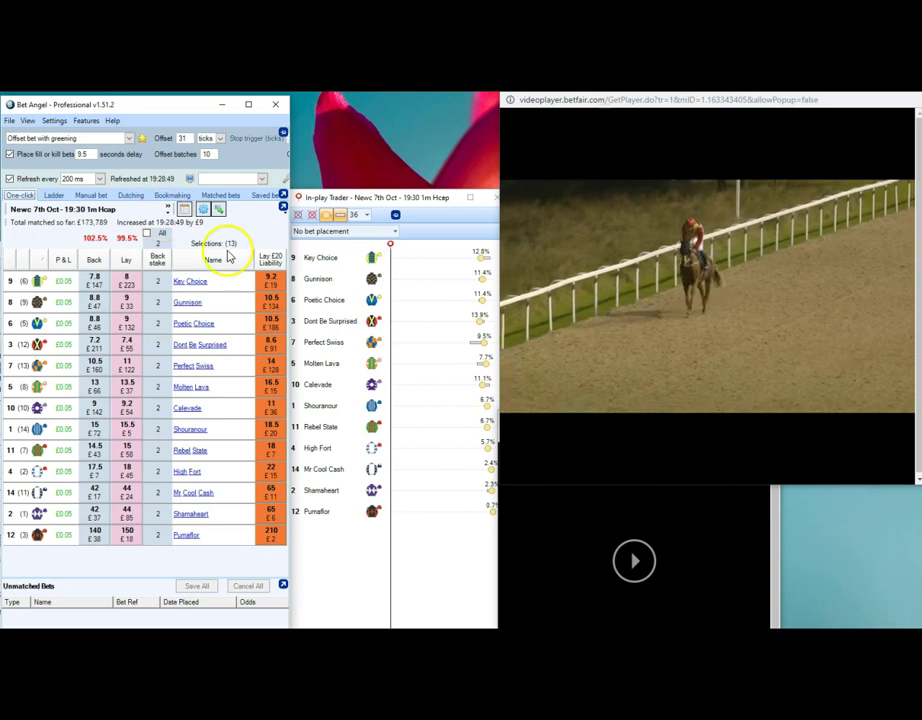
left_click(262, 281)
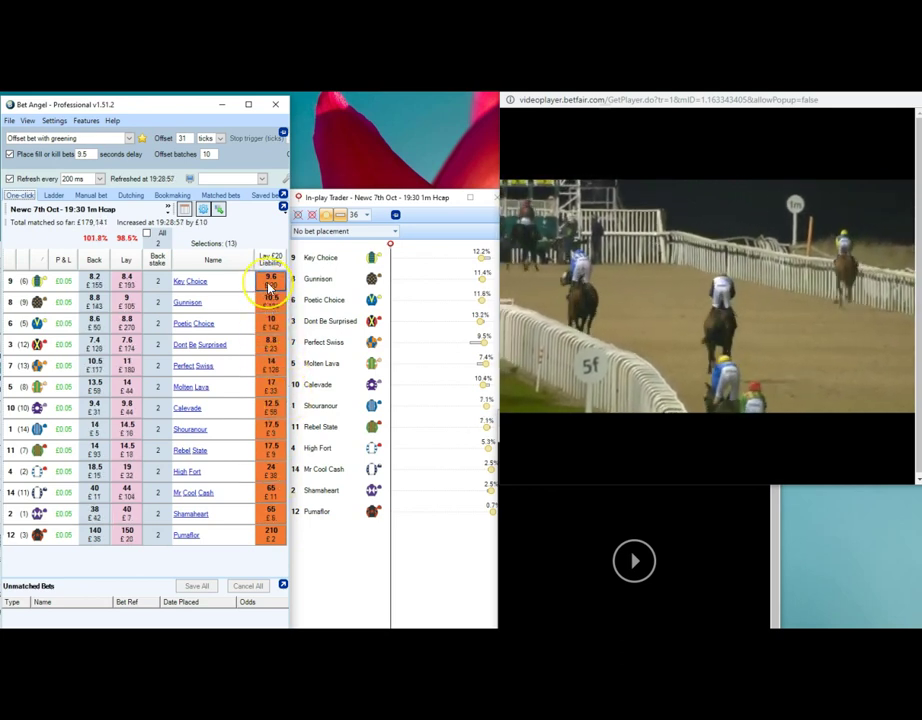
left_click(268, 345)
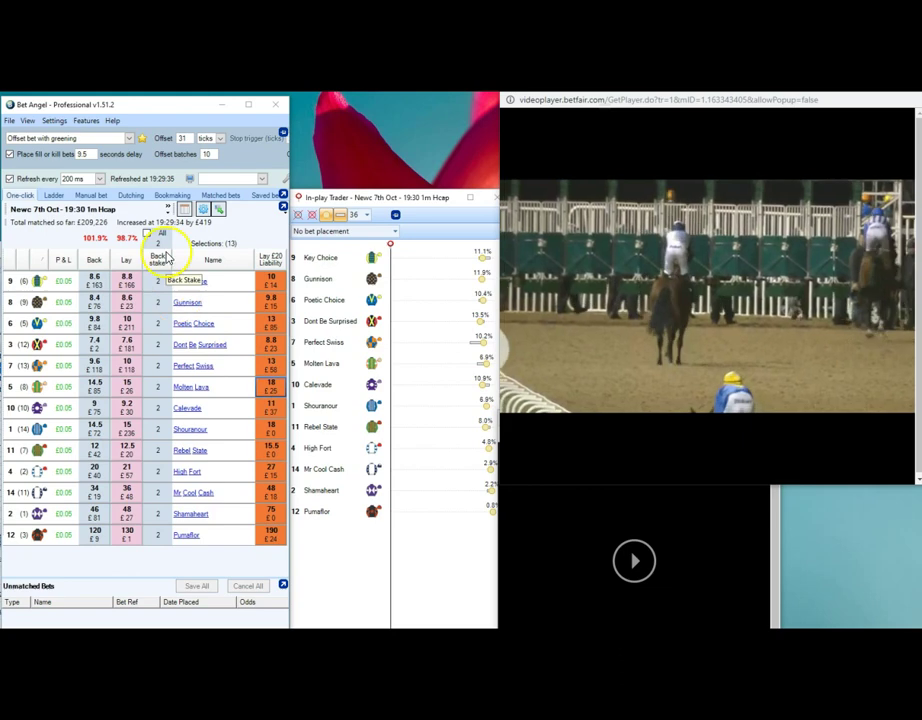
- Temporarily widen the In-play Trader window to examine each runner's win percentage range, and narrow it back beside the race video
left_click(400, 212)
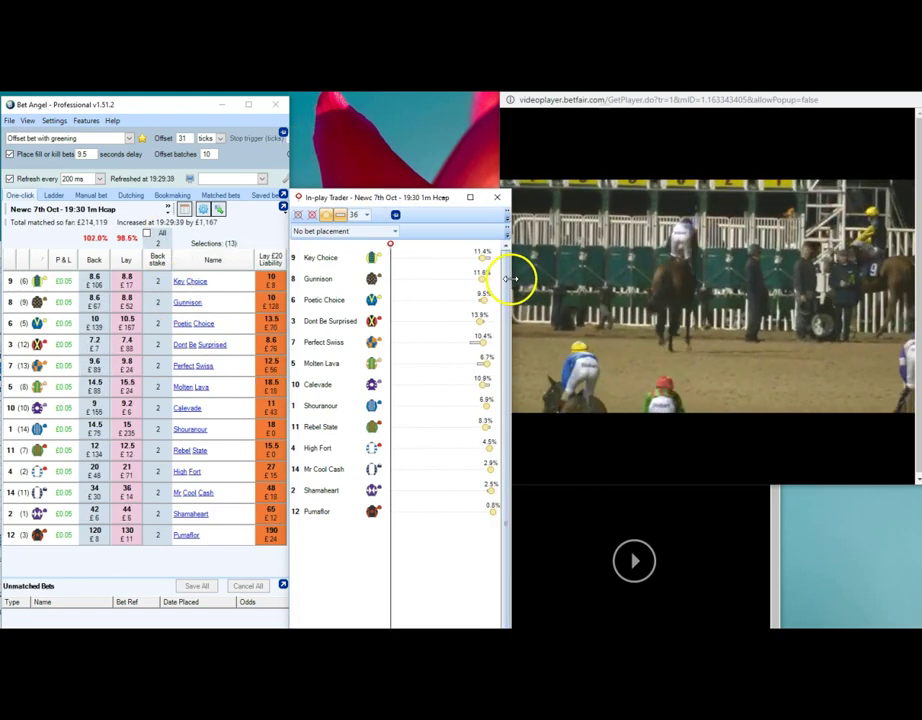
left_click_drag(508, 279, 840, 284)
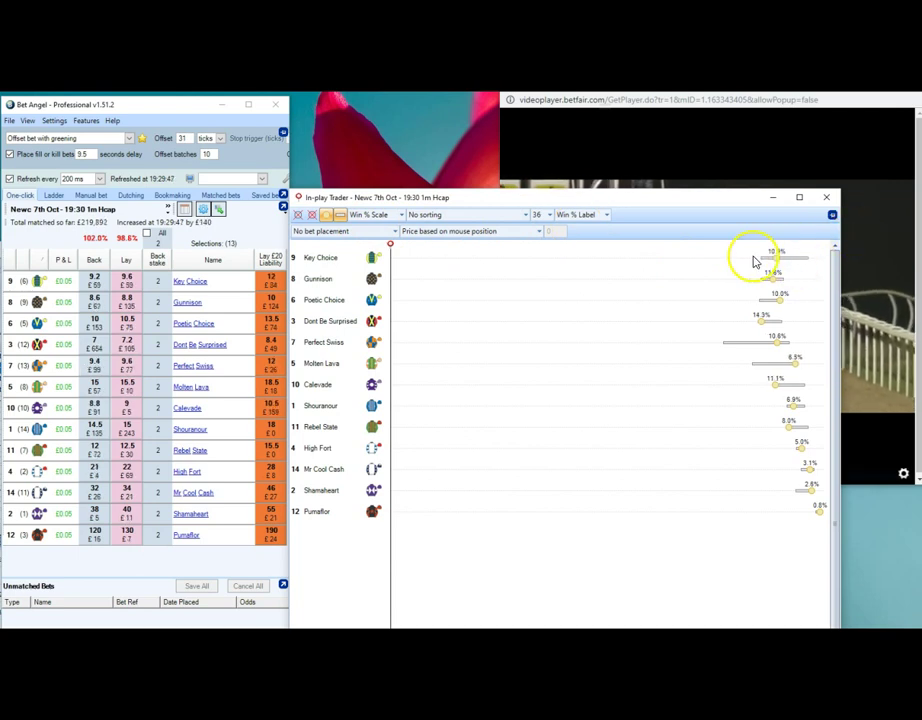
left_click(741, 223)
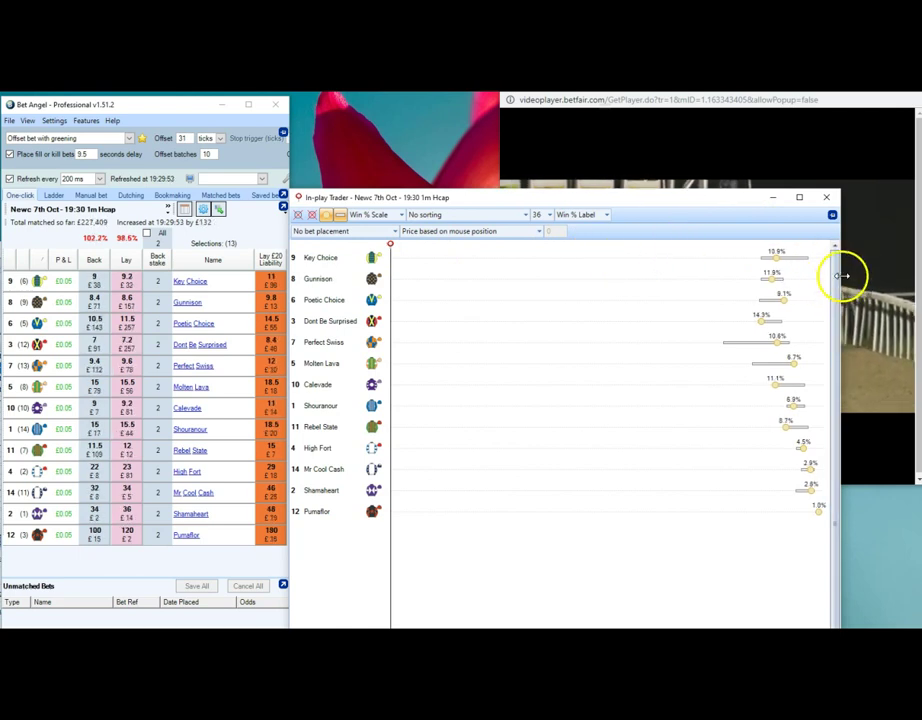
left_click_drag(842, 276, 500, 310)
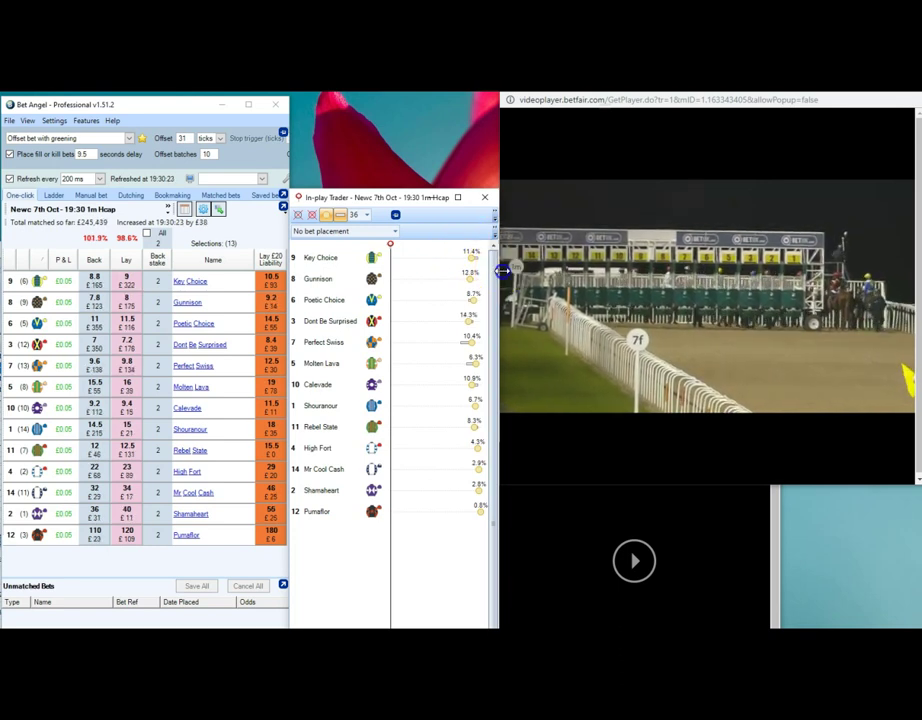
left_click_drag(503, 270, 709, 293)
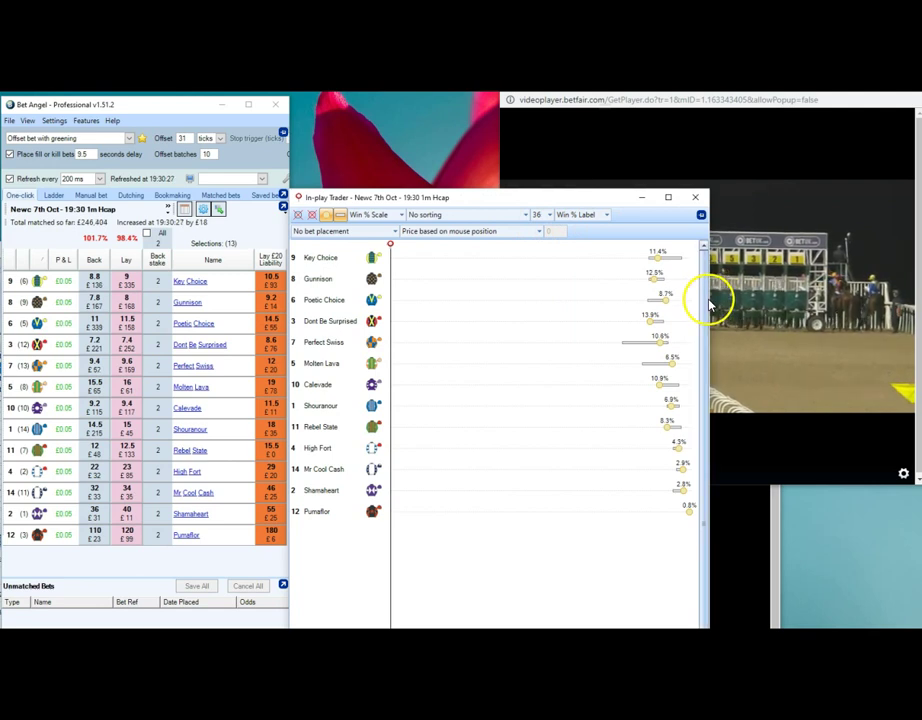
left_click_drag(709, 296, 500, 323)
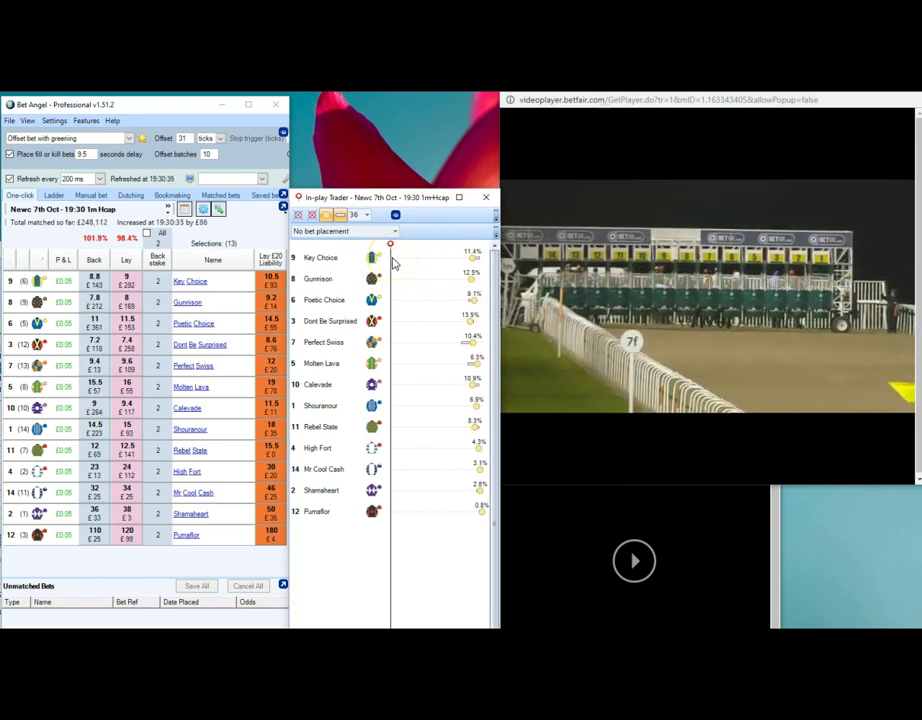
- Follow the runners' win percentages in the In-play Trader, mainly Perfect Swiss, alongside the live video of the 19:30 race
left_click(443, 369)
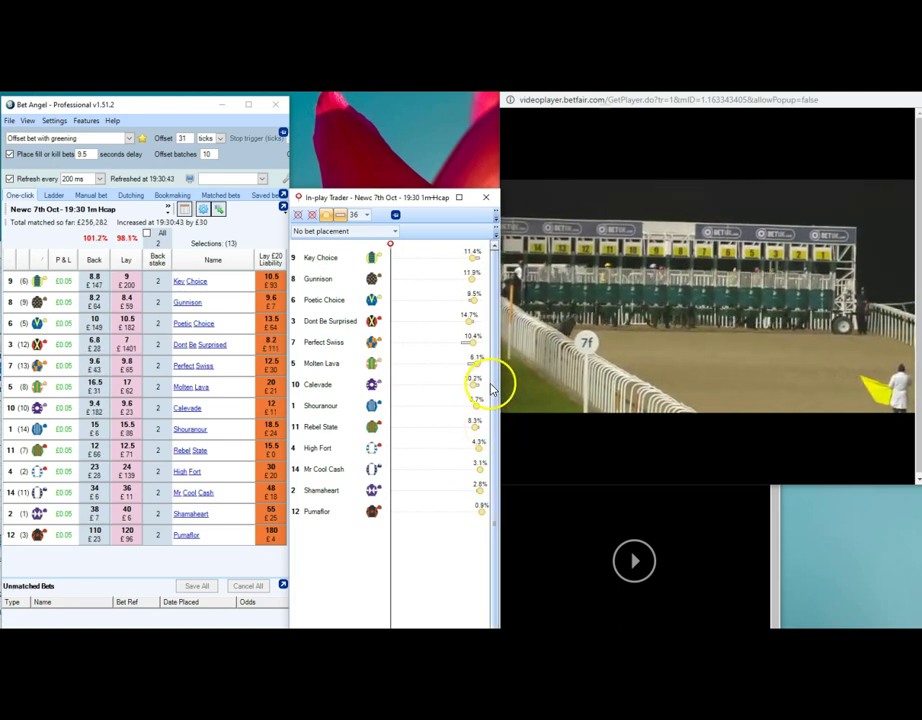
mouse_move(705, 318)
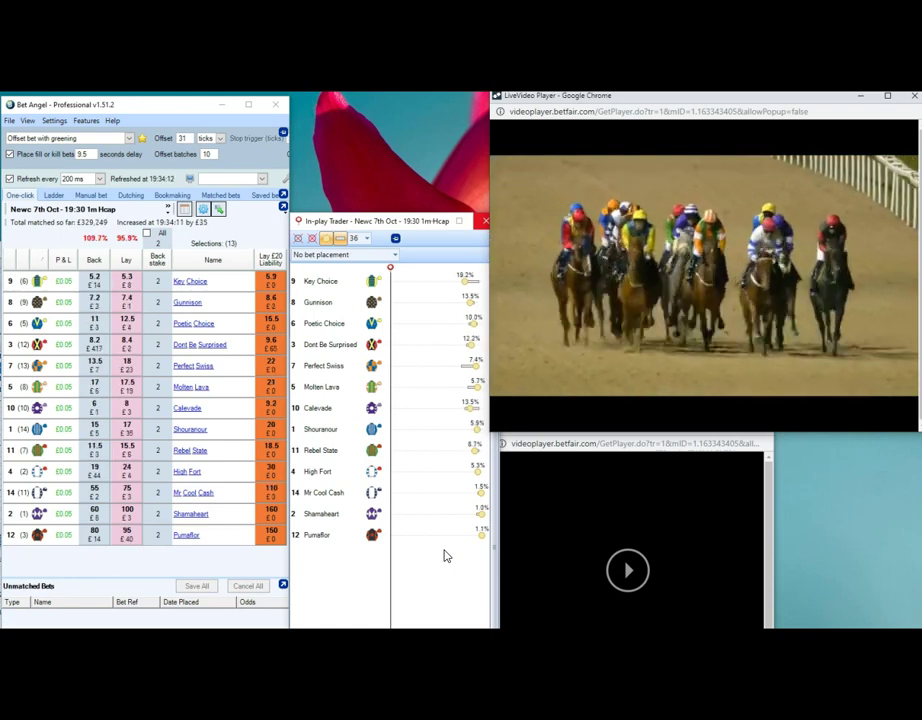
left_click(381, 562)
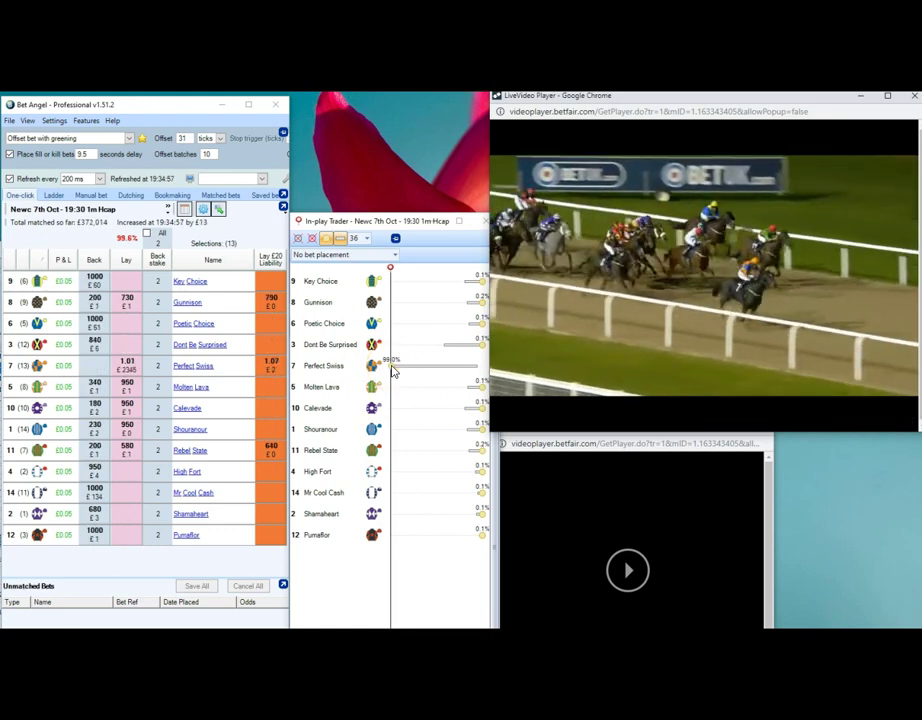
left_click(406, 397)
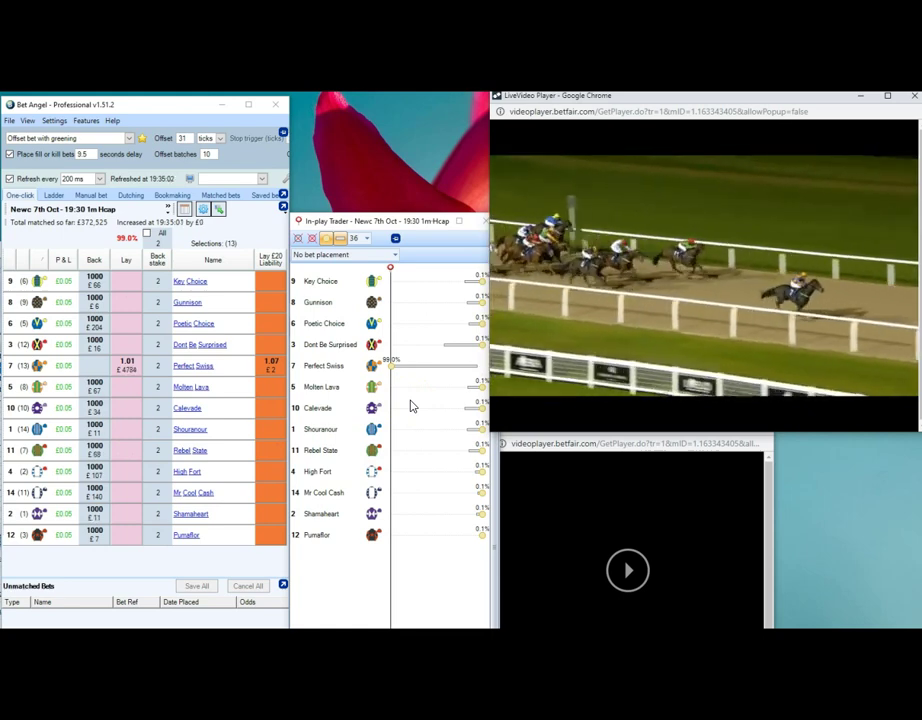
left_click(211, 427)
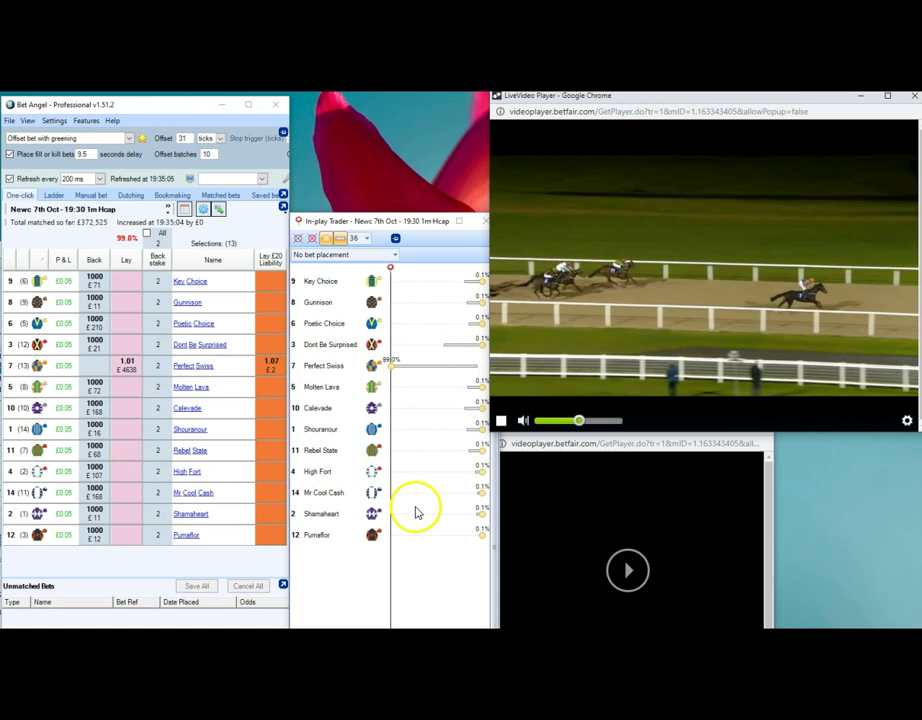
- Mute the sound of the live race video
left_click(519, 424)
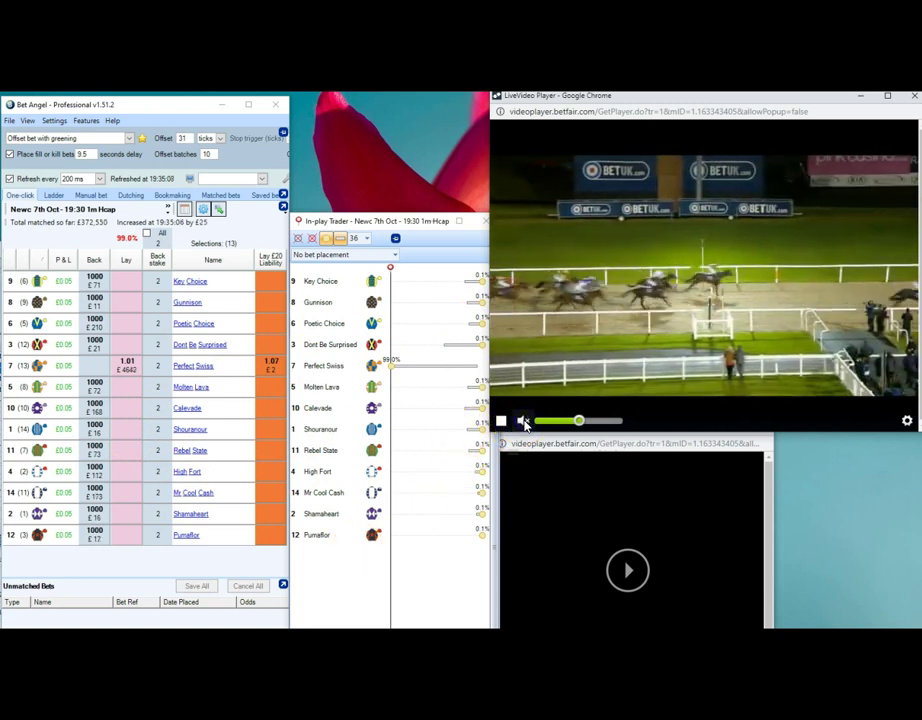
left_click(519, 423)
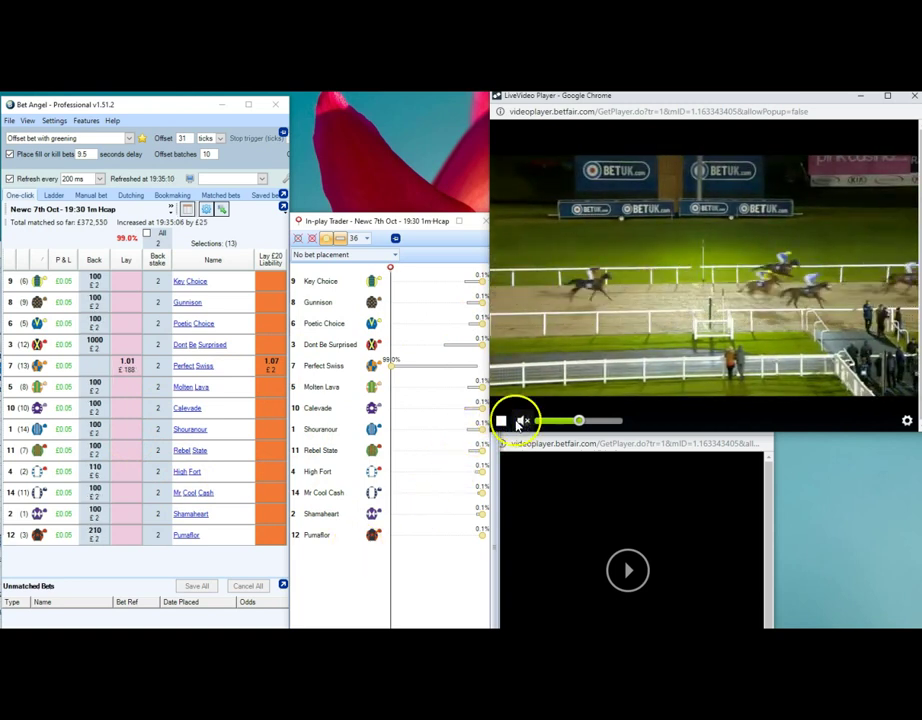